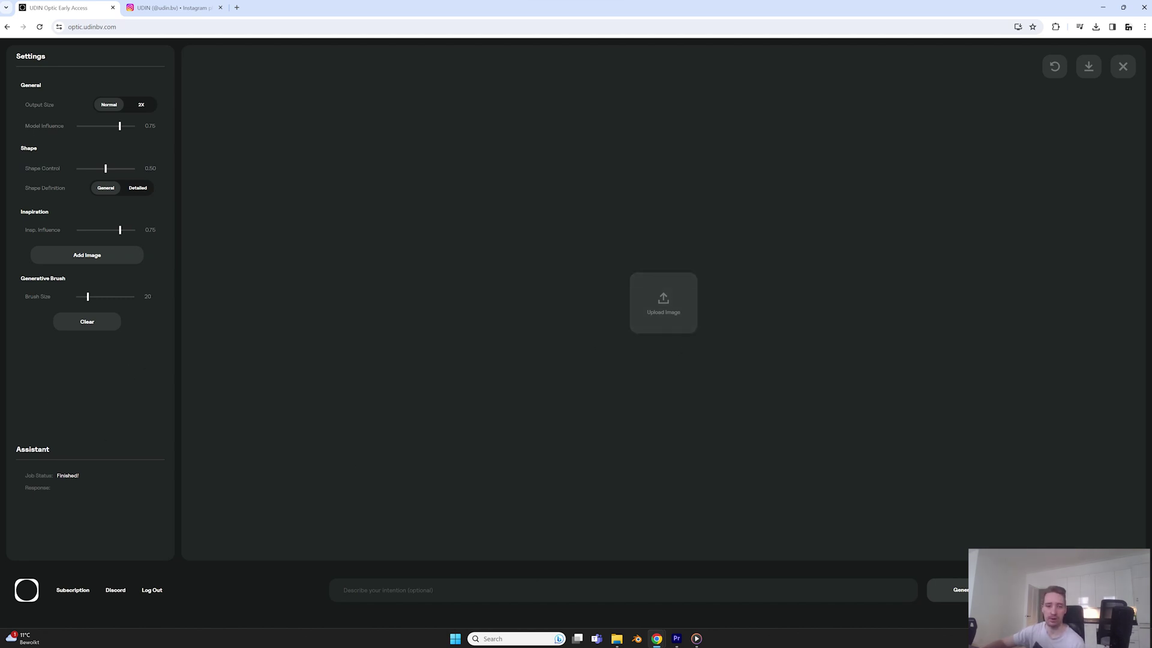
# - Drop the grey clay sports car render onto the Upload Image canvas
pyautogui.moveTo(77, 537); pyautogui.dragTo(570, 348)
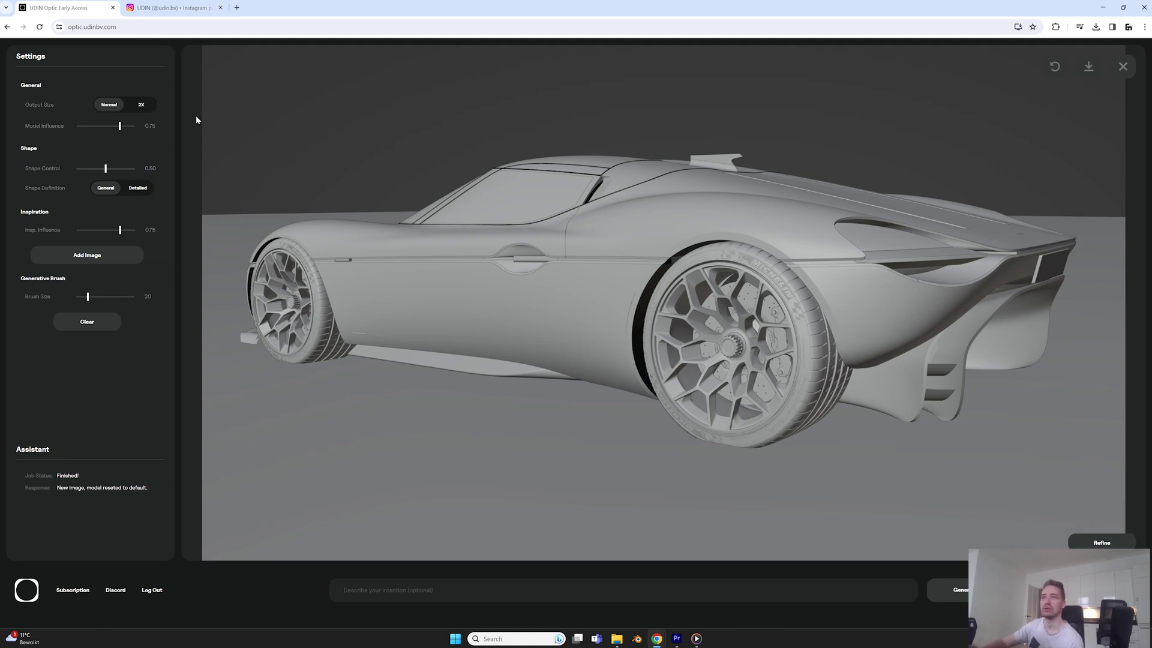
pyautogui.moveTo(46, 105)
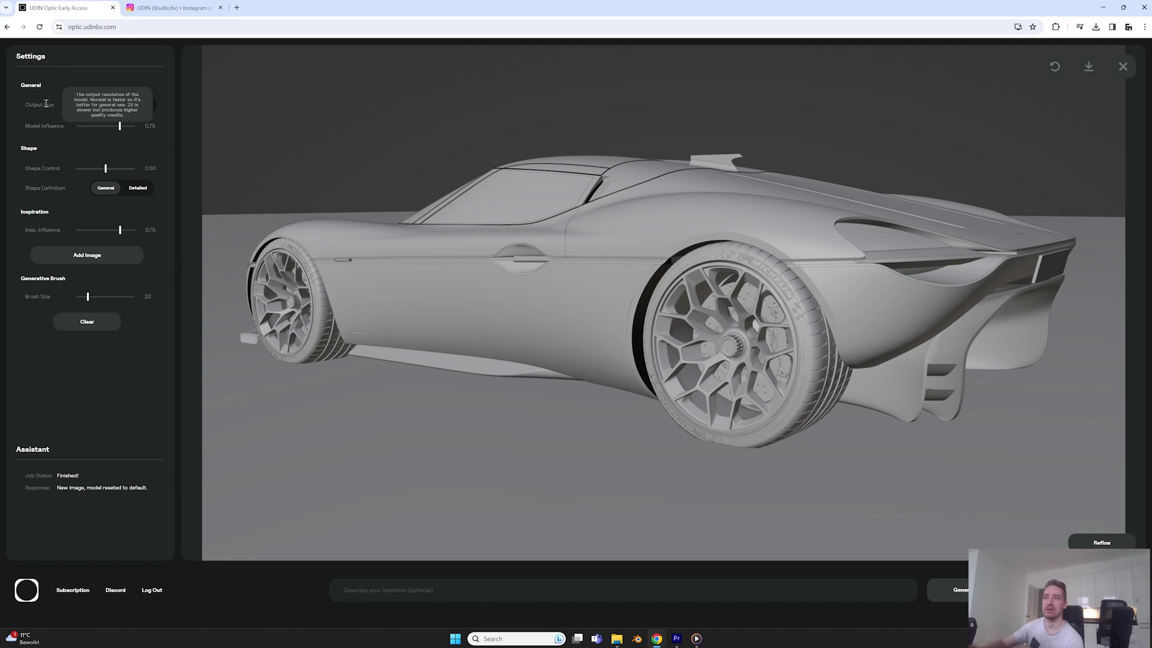
pyautogui.moveTo(46, 126)
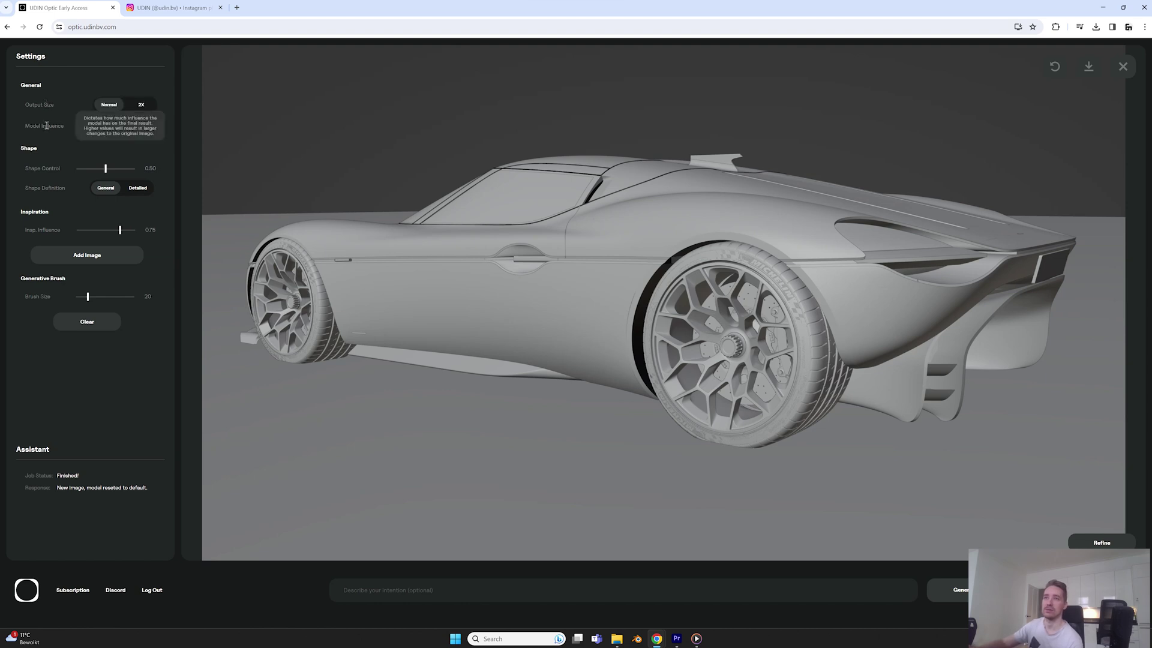
pyautogui.moveTo(42, 171)
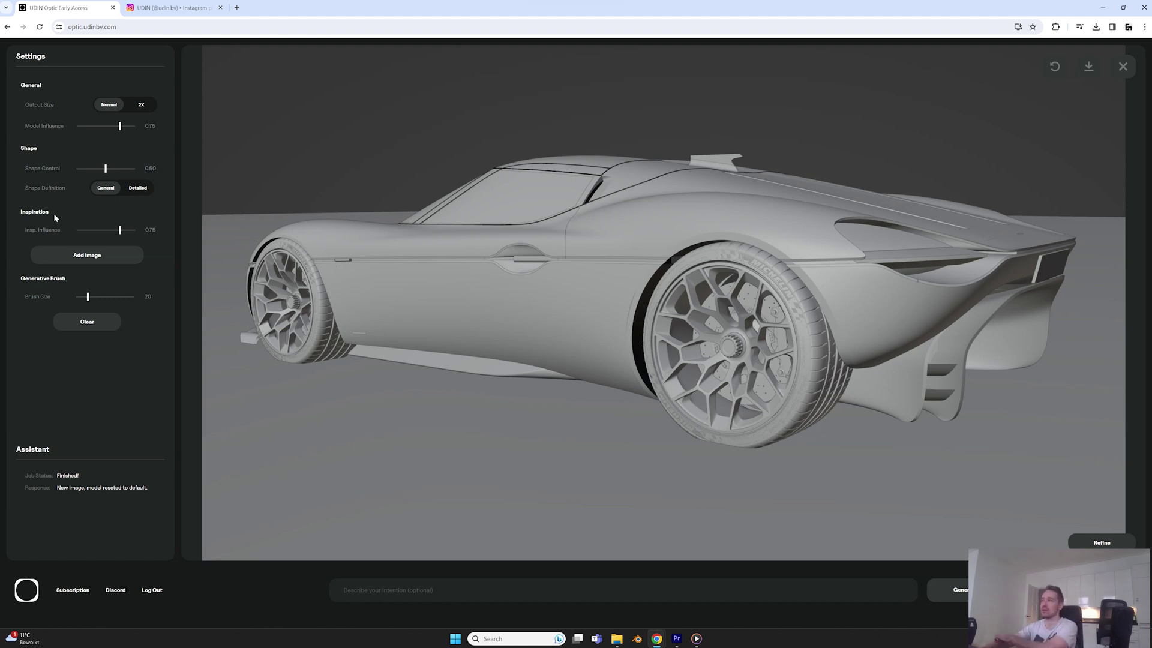
# - Clear the sports car render from the canvas to make room for the VW bus photo
pyautogui.click(1122, 67)
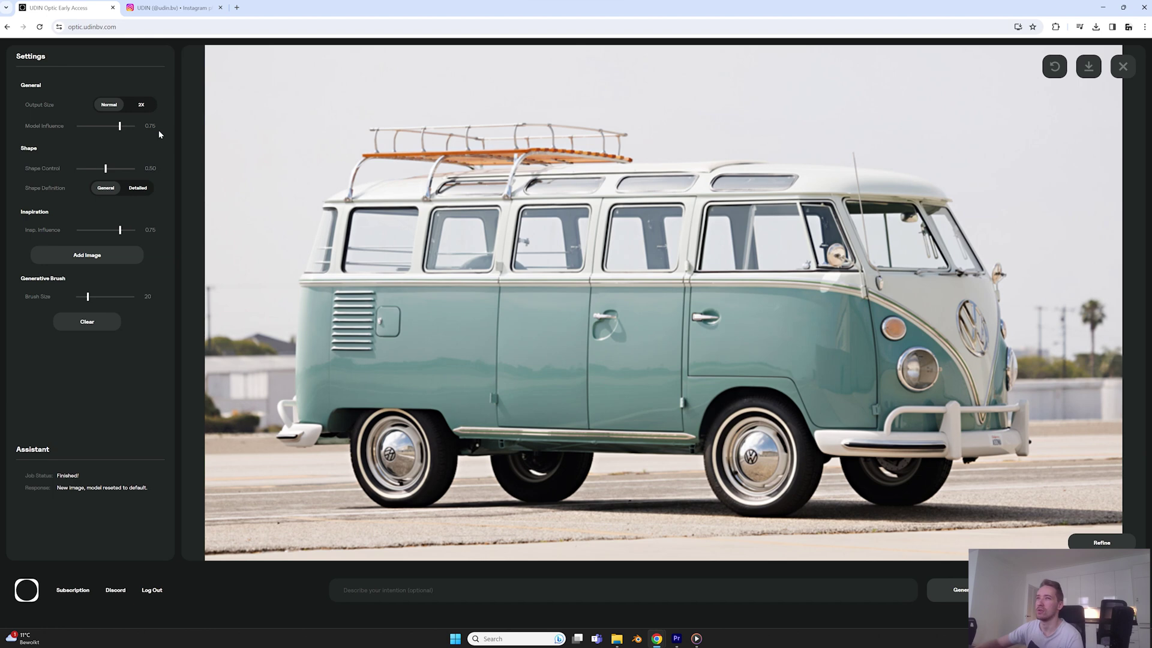
# - Set Model Influence to 0.80 and Output Size to 2X for the bus photo
pyautogui.moveTo(120, 127); pyautogui.dragTo(123, 131)
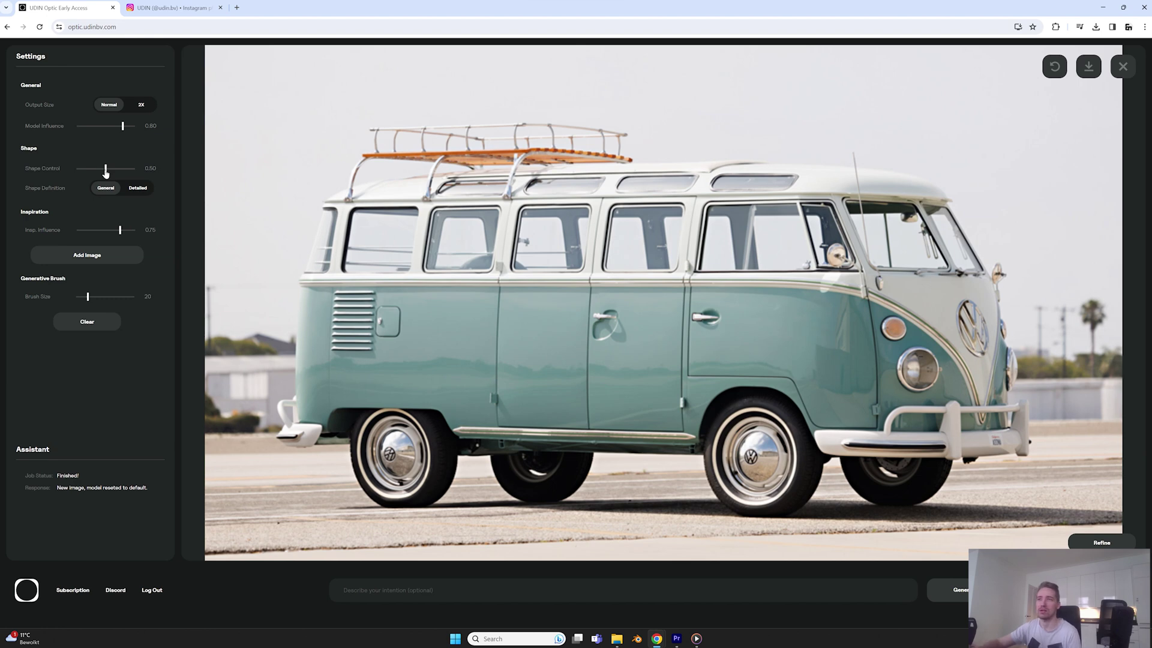
pyautogui.click(143, 188)
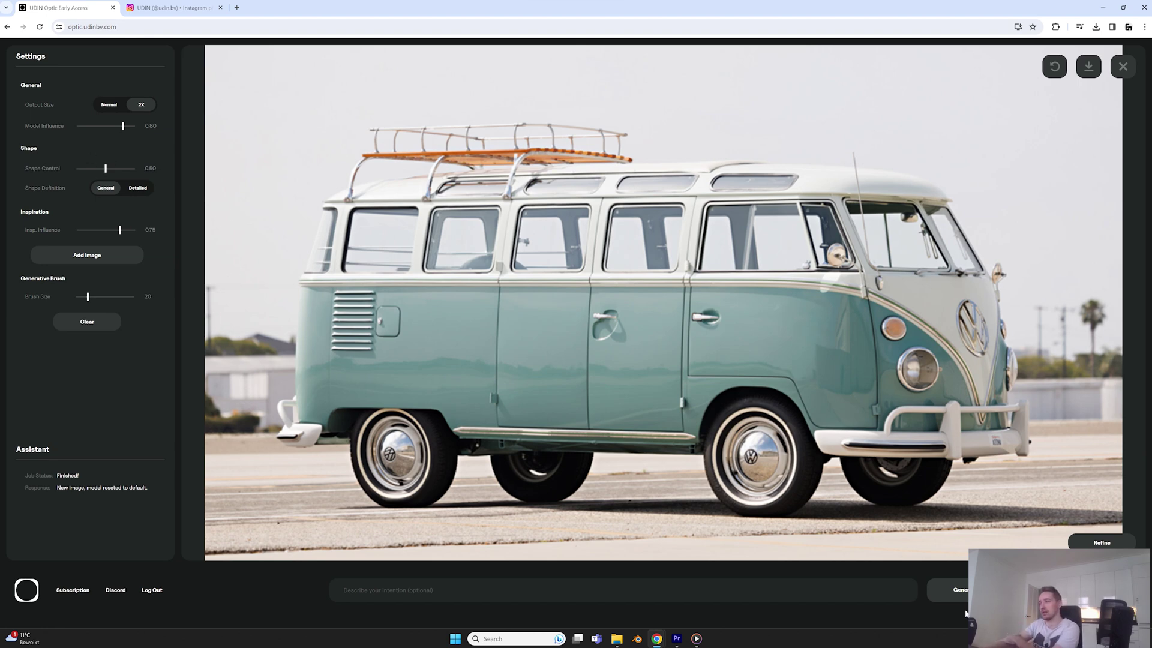
# - Generate a concept van, undo it, then regenerate with Model Influence lowered to 0.75
pyautogui.click(960, 589)
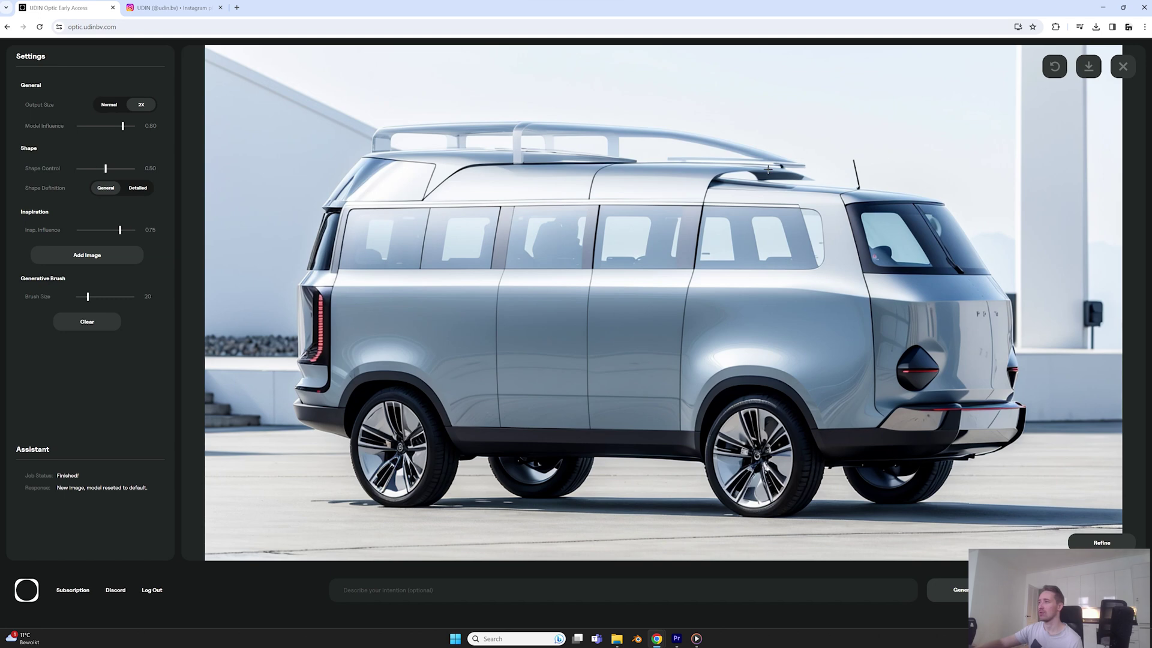
pyautogui.click(1054, 66)
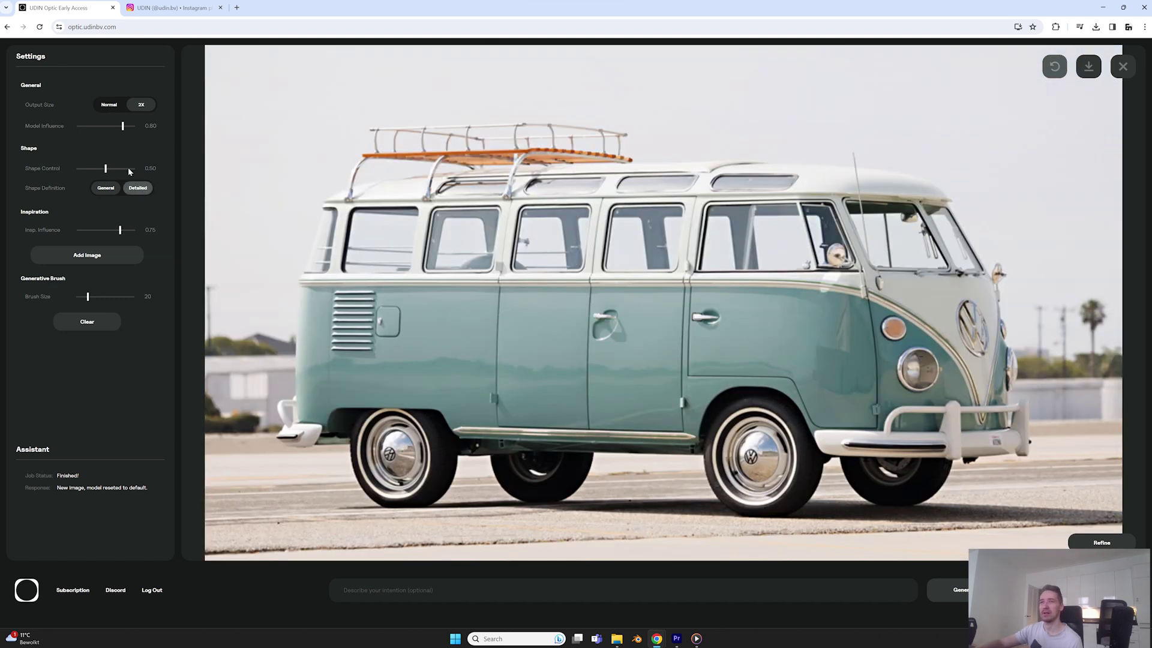
pyautogui.moveTo(123, 132); pyautogui.dragTo(121, 132)
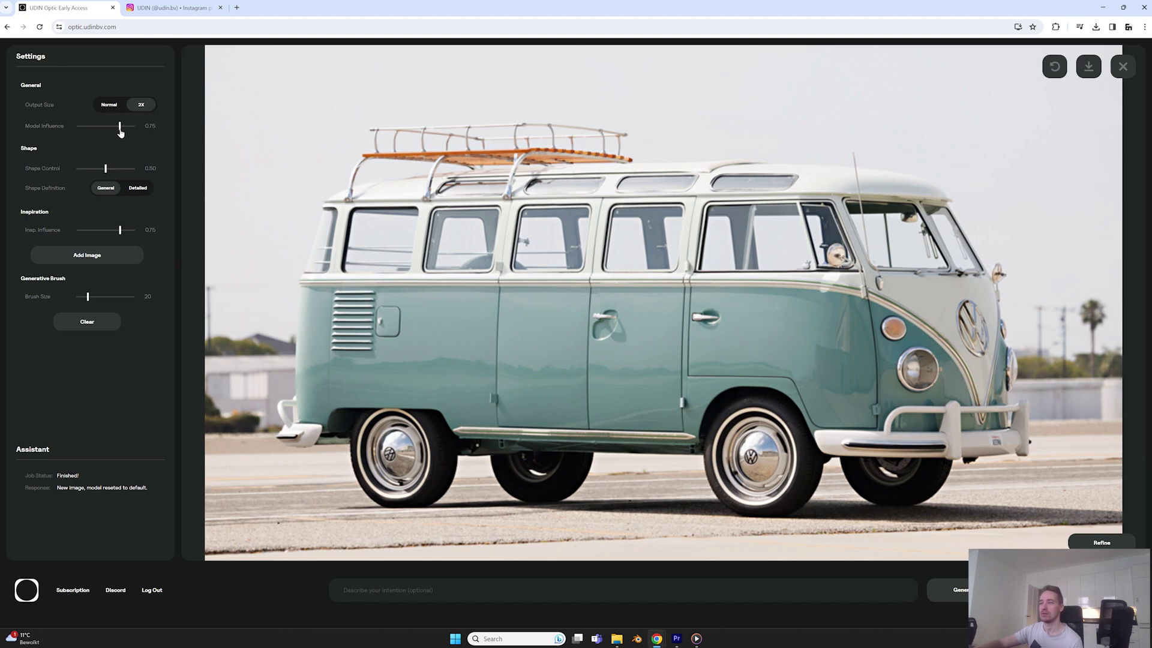
pyautogui.click(954, 590)
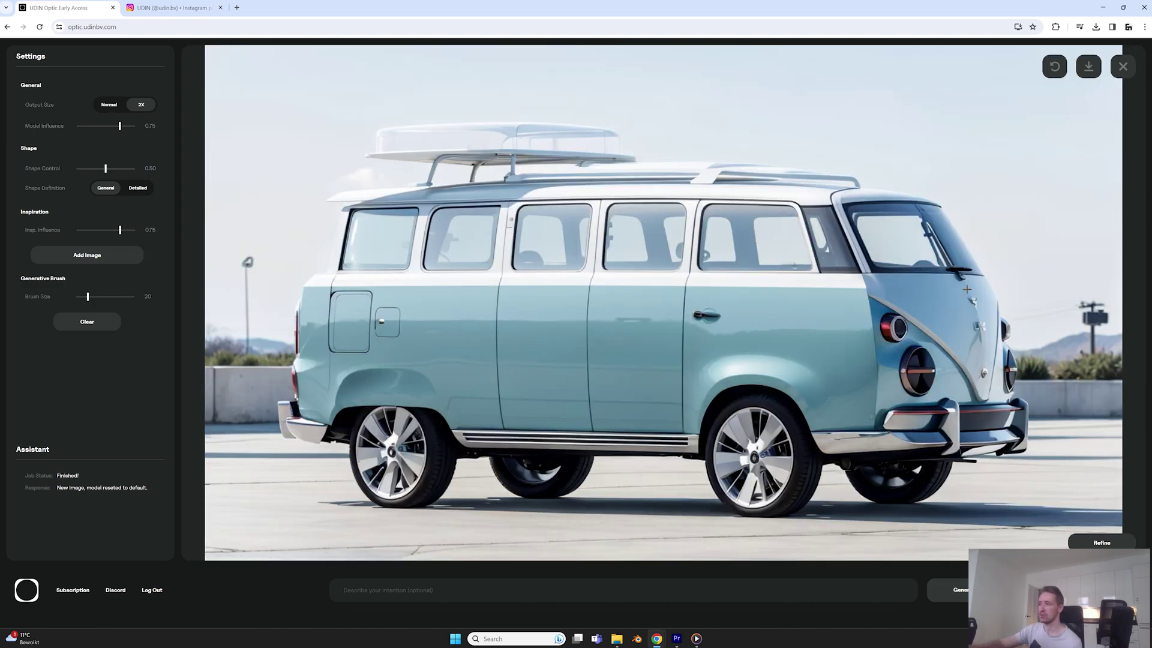
# - Revert to the original bus photo with Model Influence 0.80 and Shape Control 0.35
pyautogui.click(1054, 66)
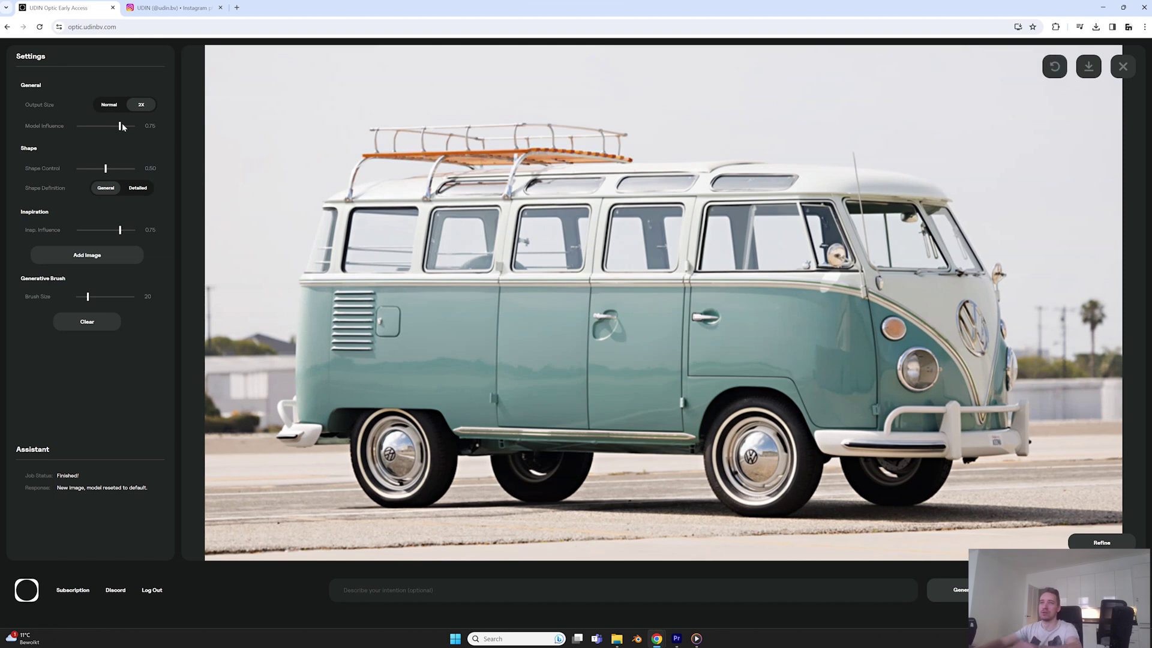
pyautogui.click(122, 126)
pyautogui.moveTo(122, 128); pyautogui.dragTo(123, 128)
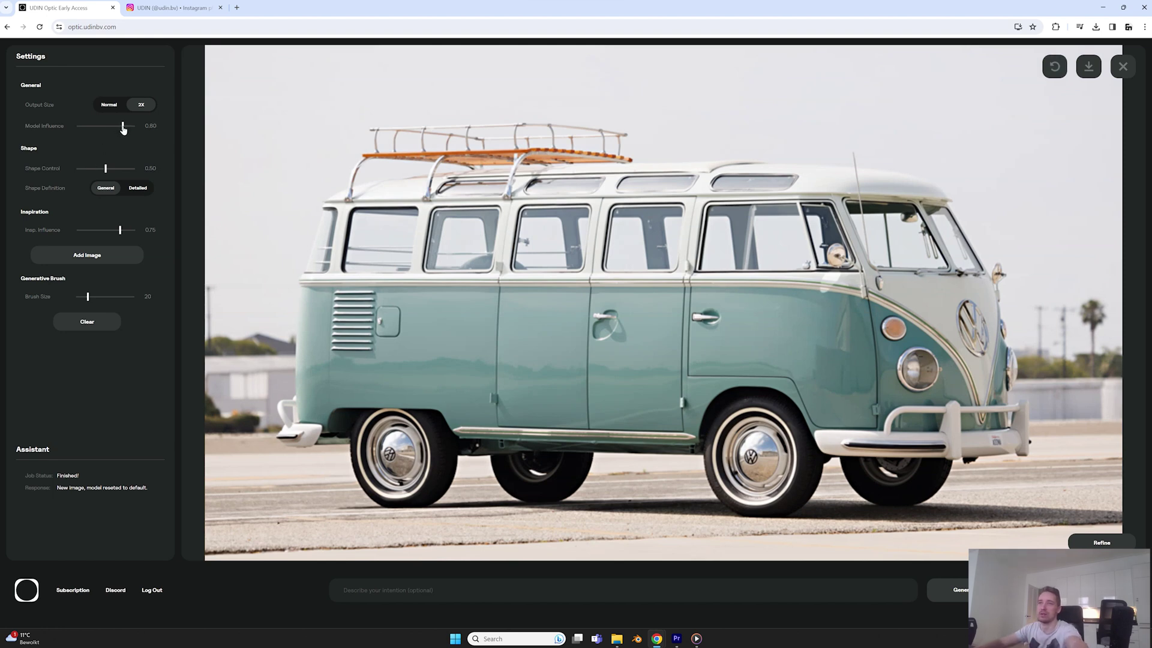
pyautogui.click(97, 169)
# - Generate from the prompt 'It's a front three quarter of a vw bus concept'
pyautogui.click(453, 591)
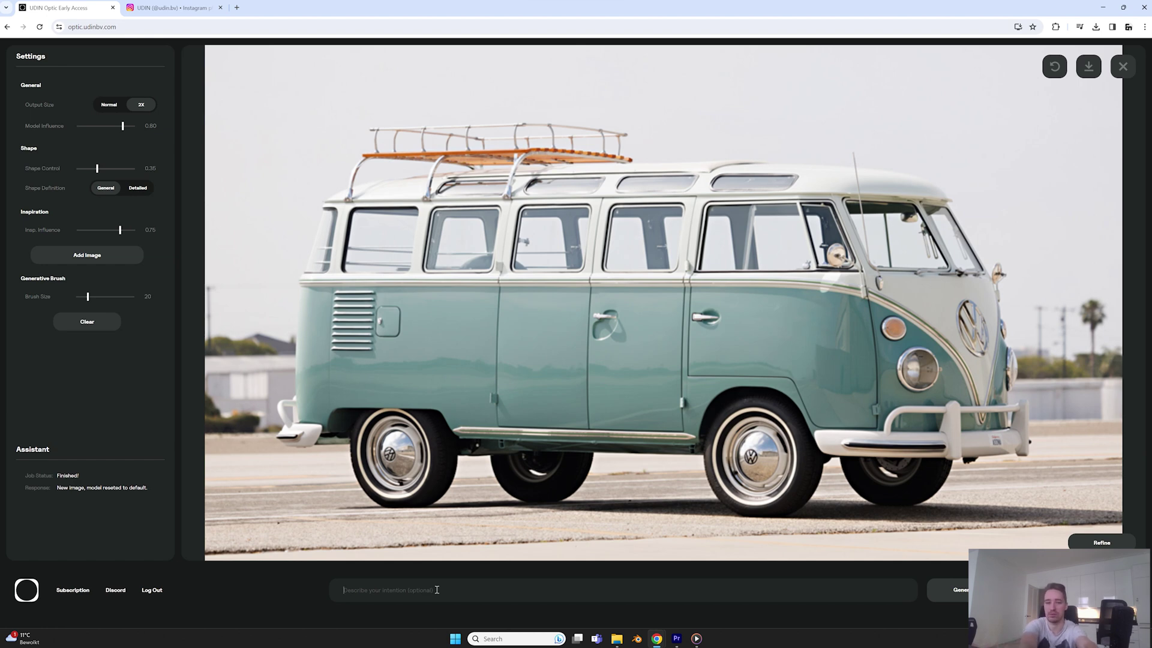
pyautogui.write("It's a front three qu")
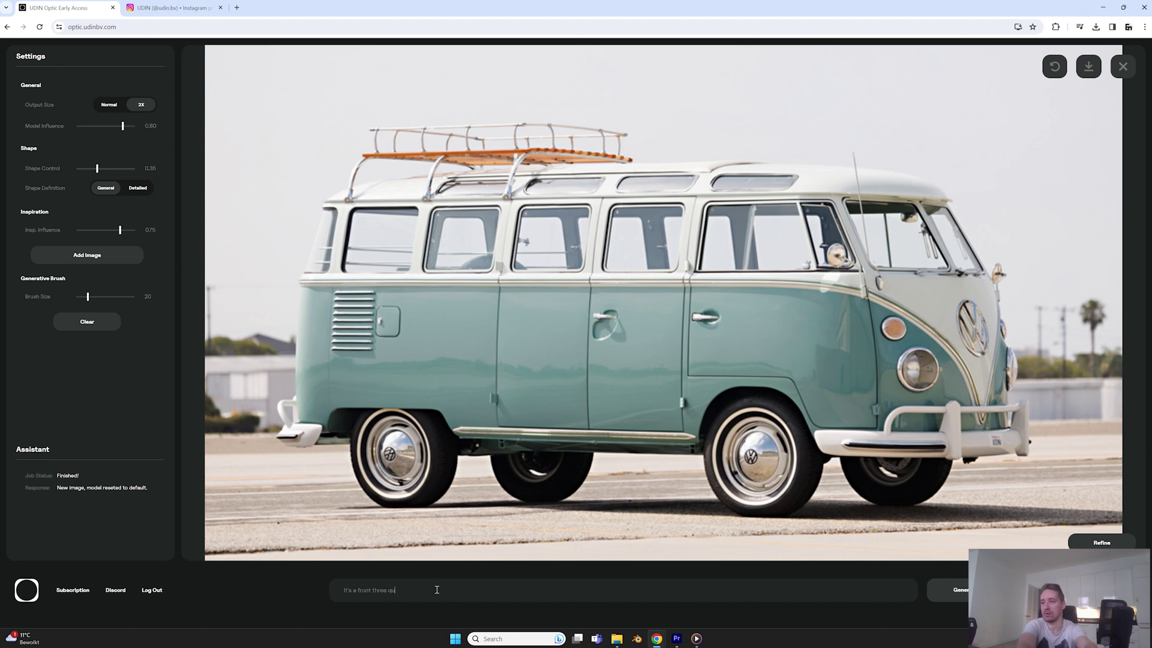
pyautogui.write('arter of a vw bus concept')
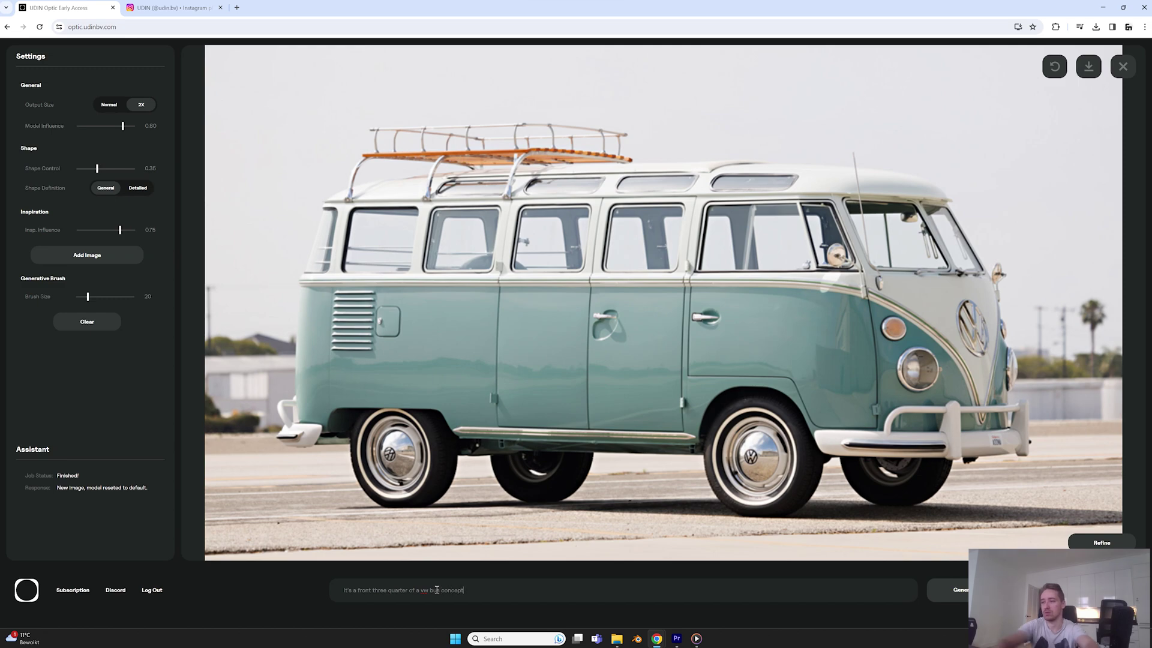
pyautogui.press('Return')
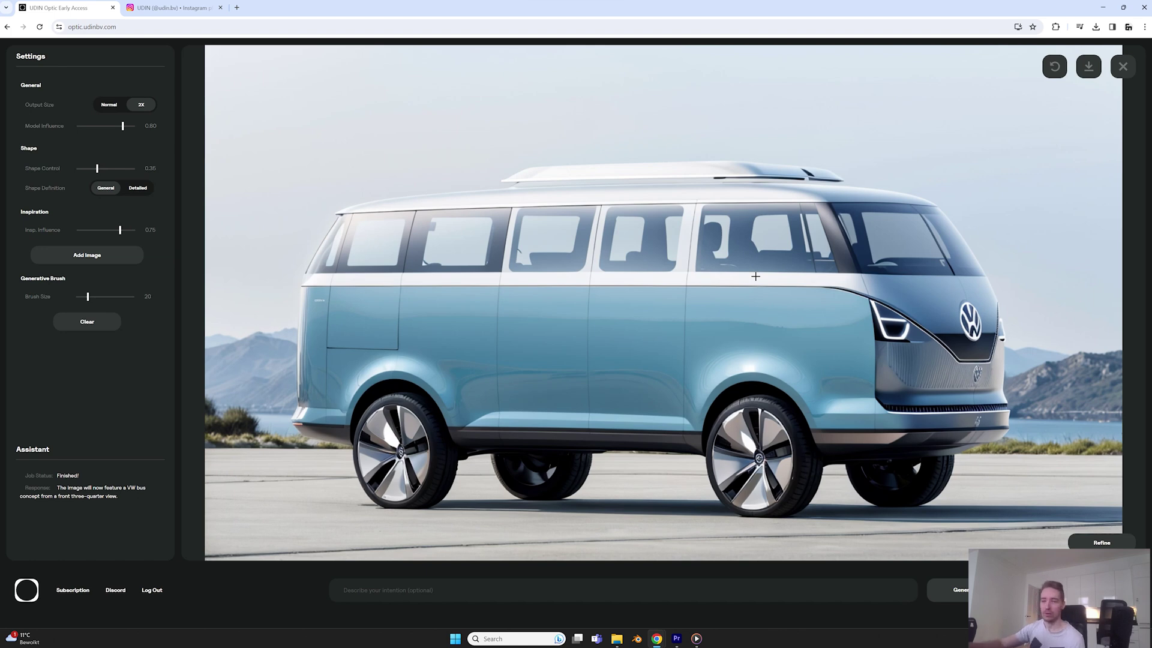
# - Revert to the original teal bus photo and preview the beige products inspiration image
pyautogui.hotkey('ctrl', 'z')
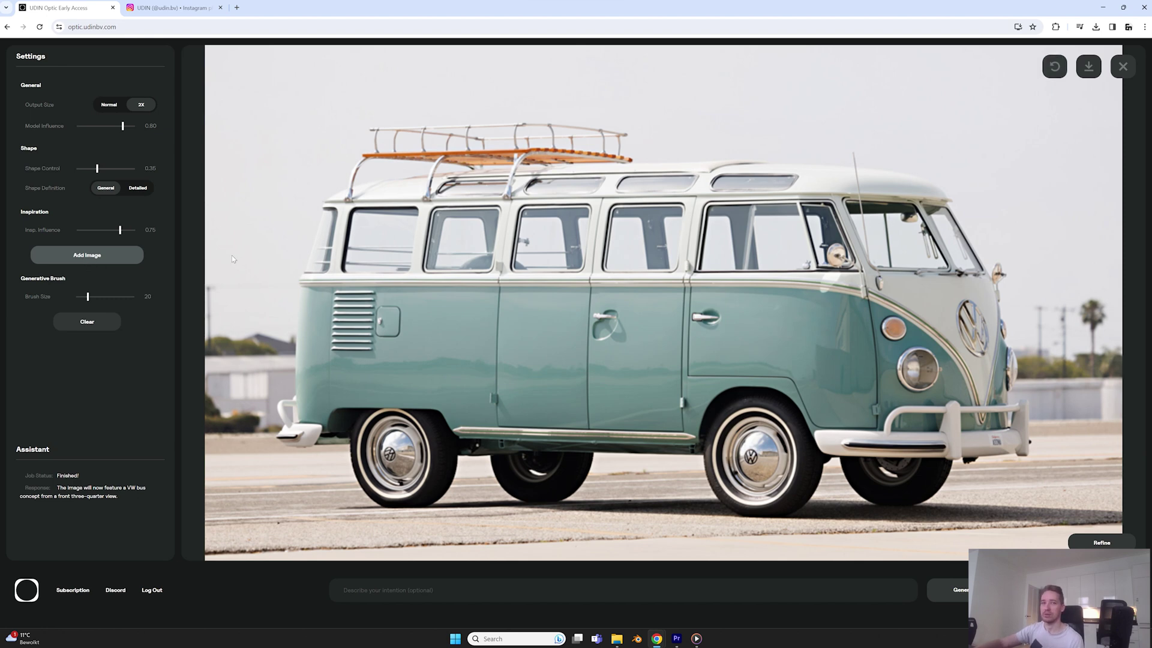
pyautogui.click(78, 261)
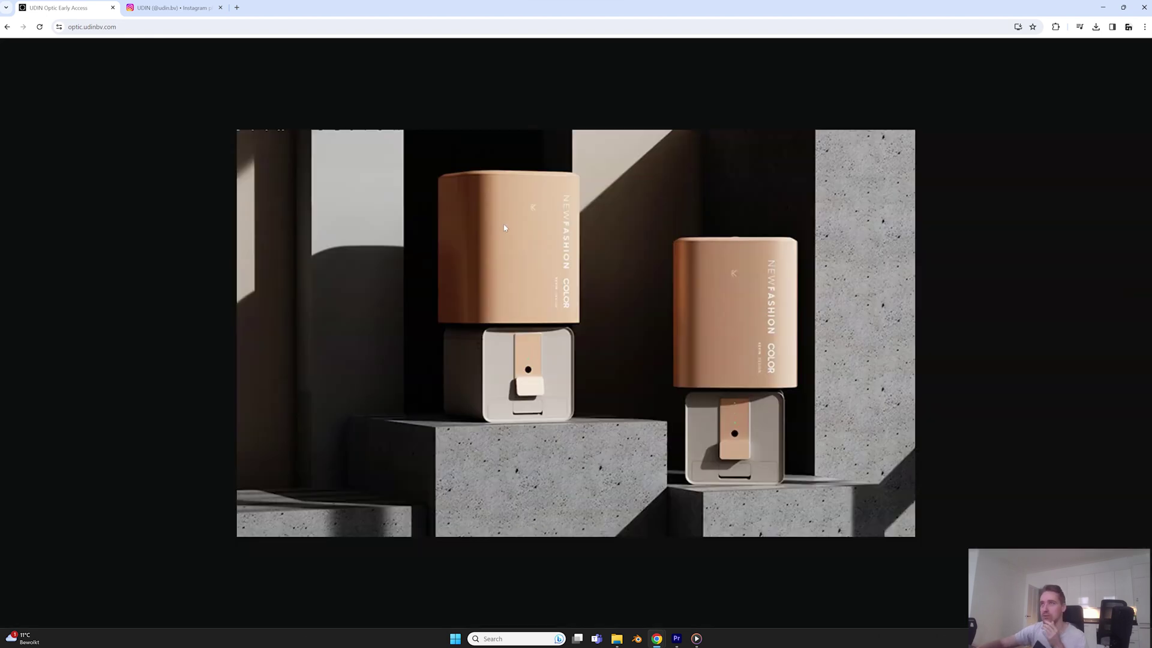
pyautogui.click(455, 197)
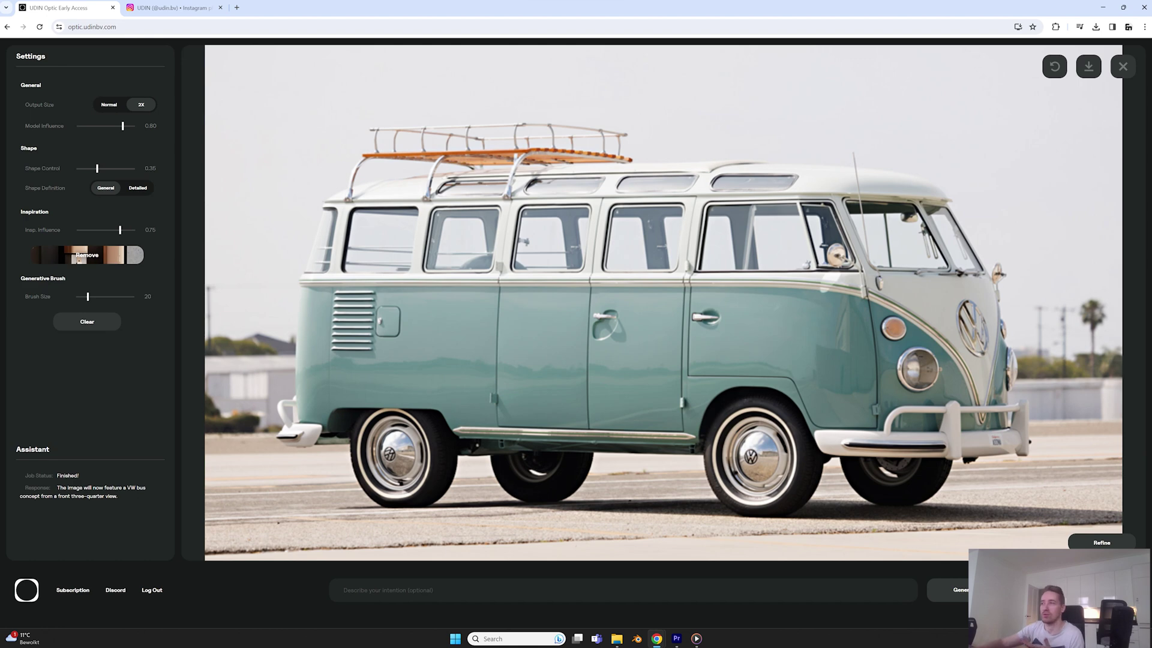
# - Generate two beige studio concept variants, reverting to the original photo after each
pyautogui.click(963, 591)
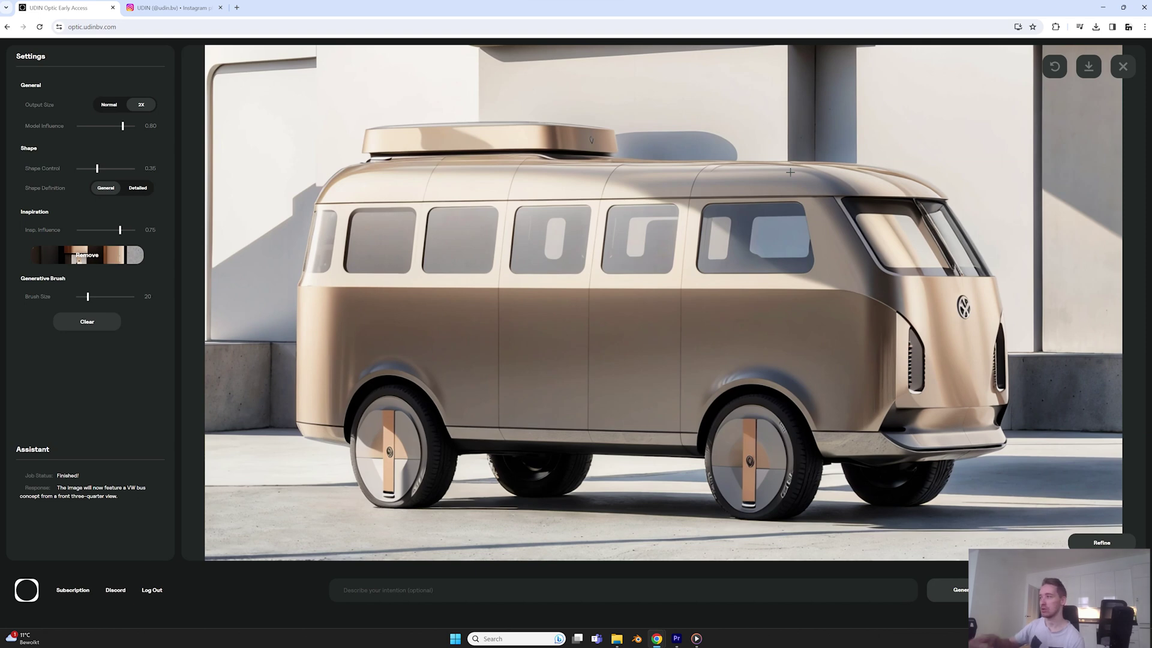
pyautogui.click(1054, 69)
pyautogui.click(950, 590)
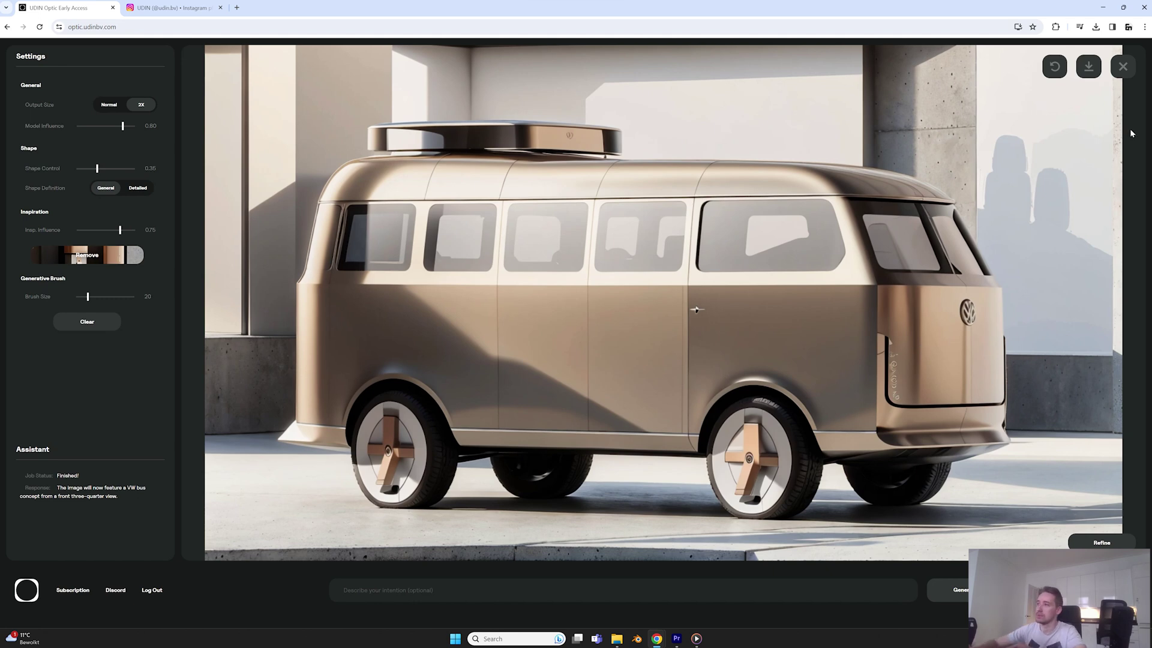
pyautogui.click(1056, 70)
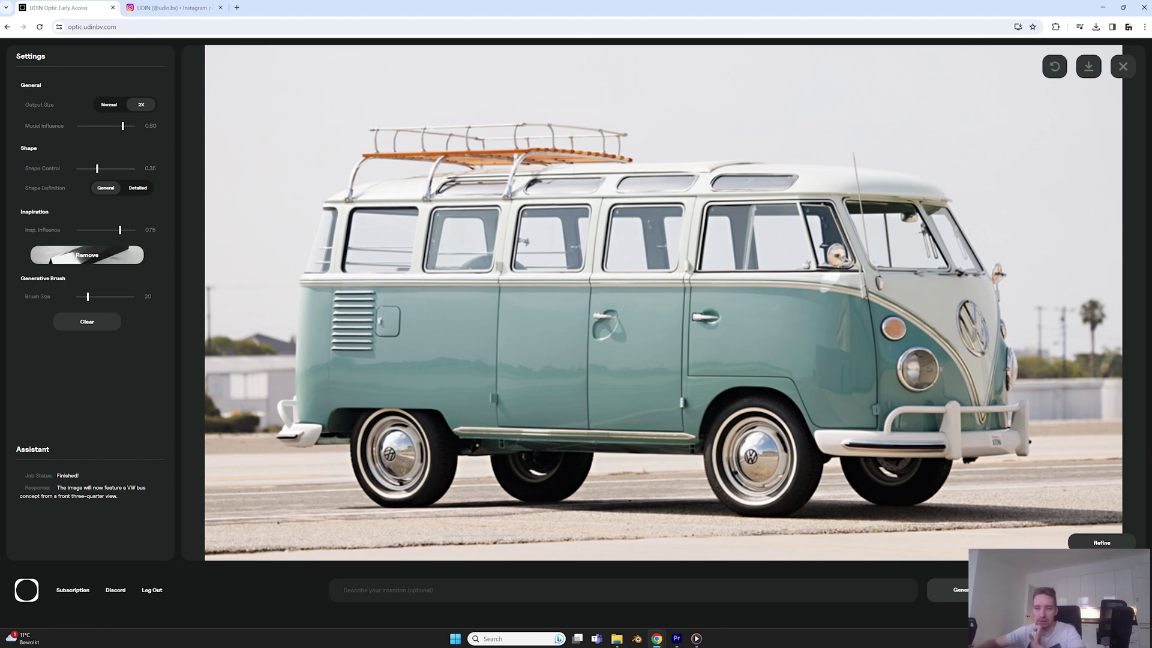
# - Preview the black-and-white inspiration image, generate a grey concept bus, then revert to the original
pyautogui.click(87, 255)
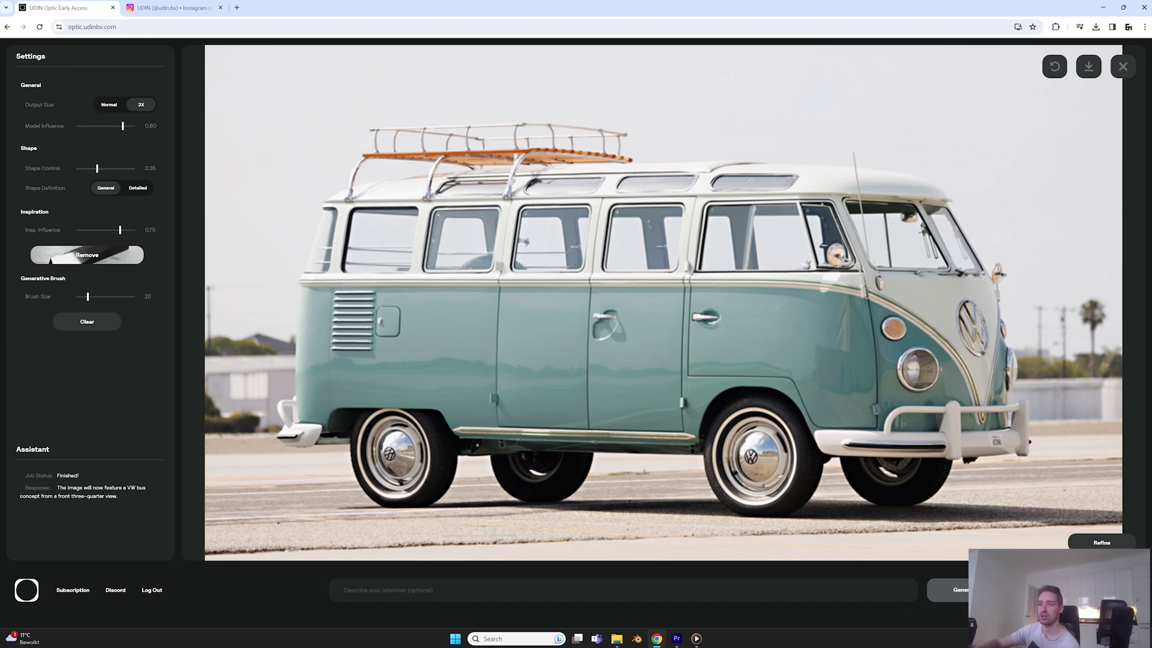
pyautogui.click(954, 589)
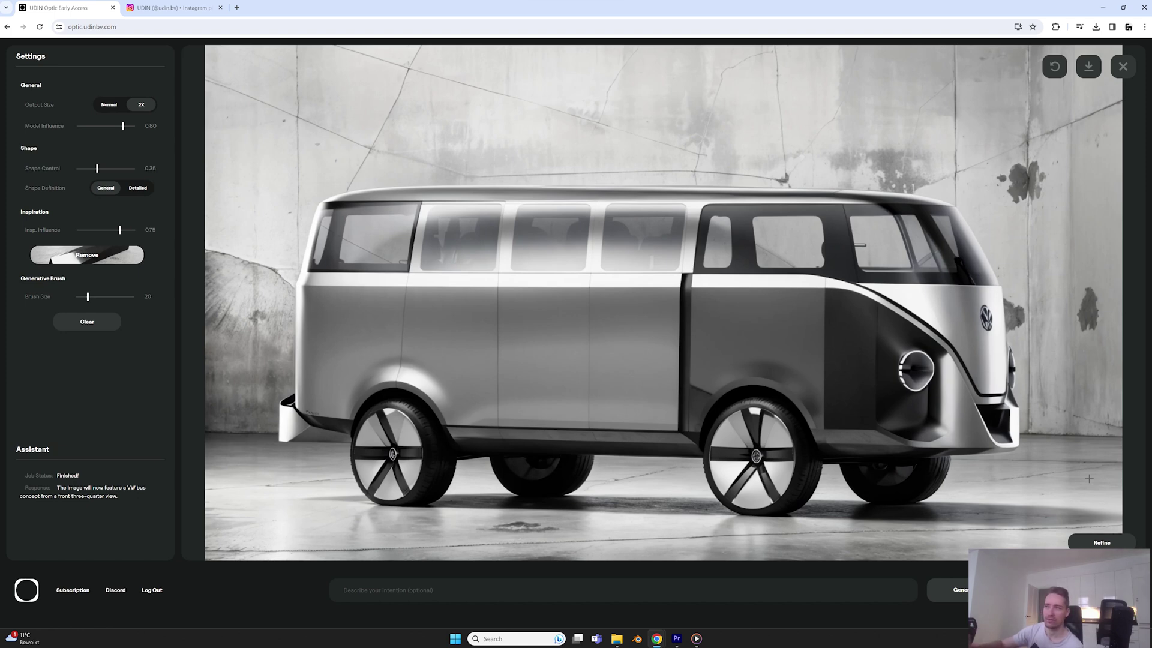
pyautogui.click(1054, 68)
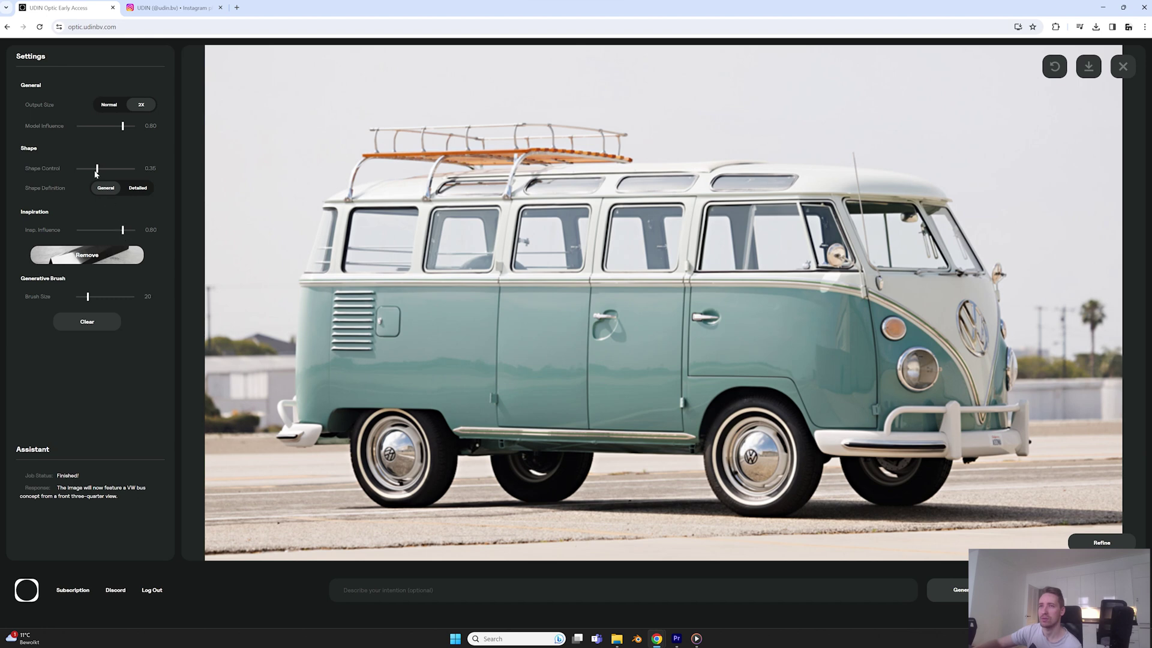
# - Lower Shape Control to 0.30 and generate grey concept buses, reverting between attempts
pyautogui.moveTo(97, 169); pyautogui.dragTo(95, 171)
pyautogui.click(954, 590)
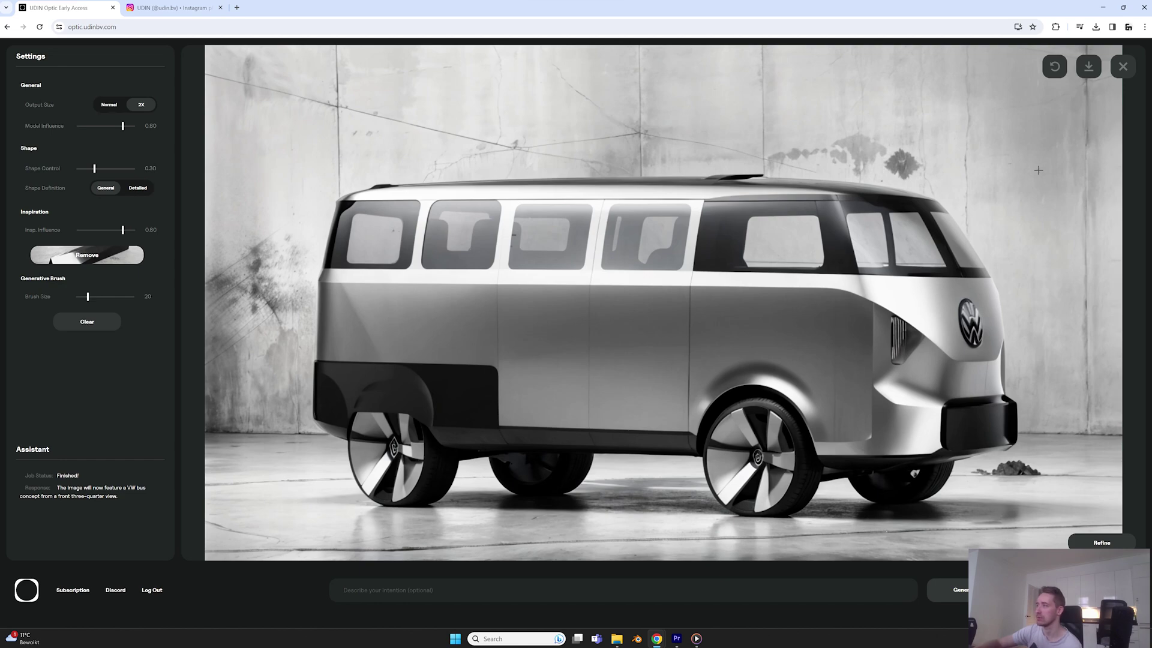
pyautogui.click(1054, 66)
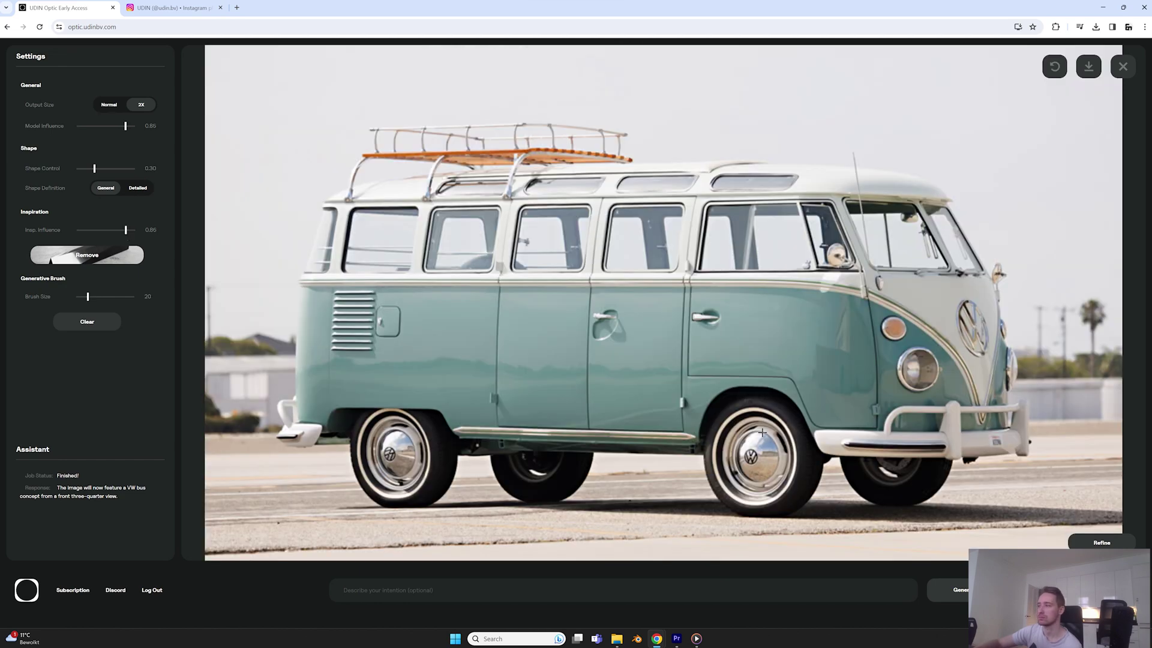
pyautogui.click(952, 590)
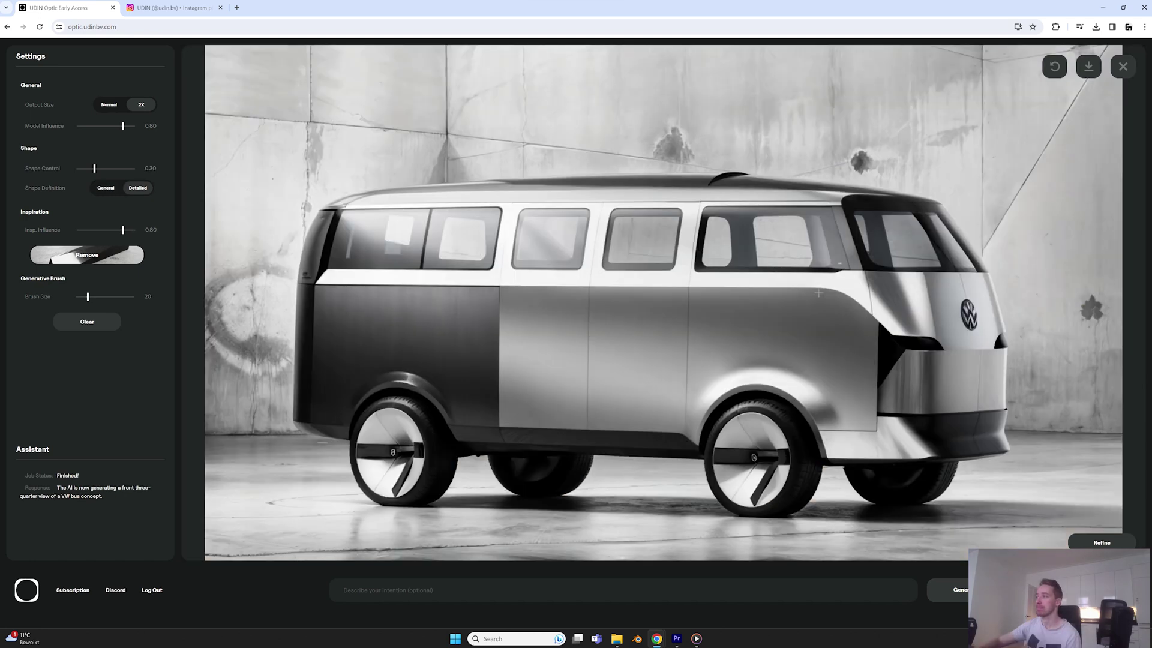